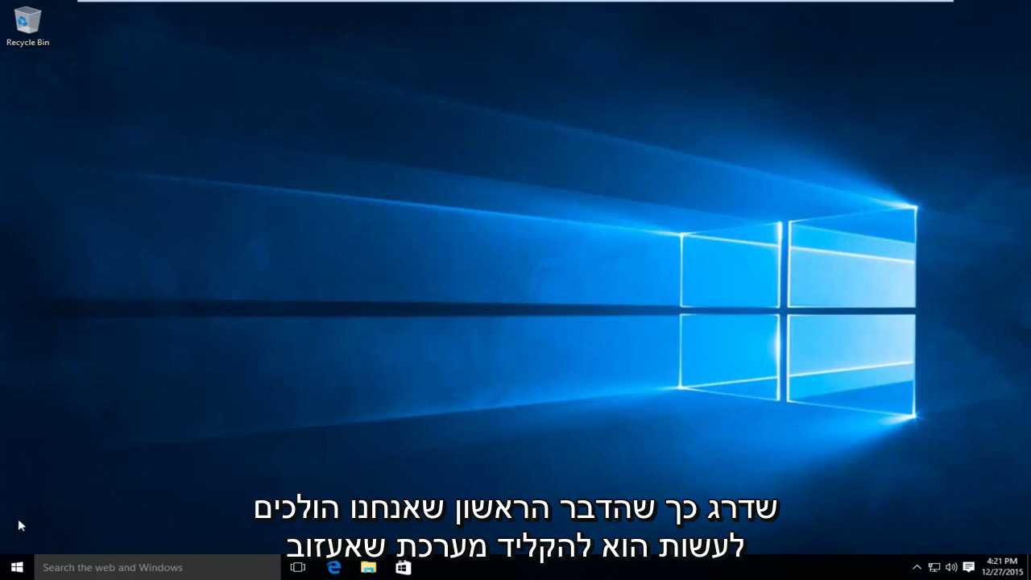
# Search Start for 'system' and open the System control panel page.
pyautogui.click(16, 567)
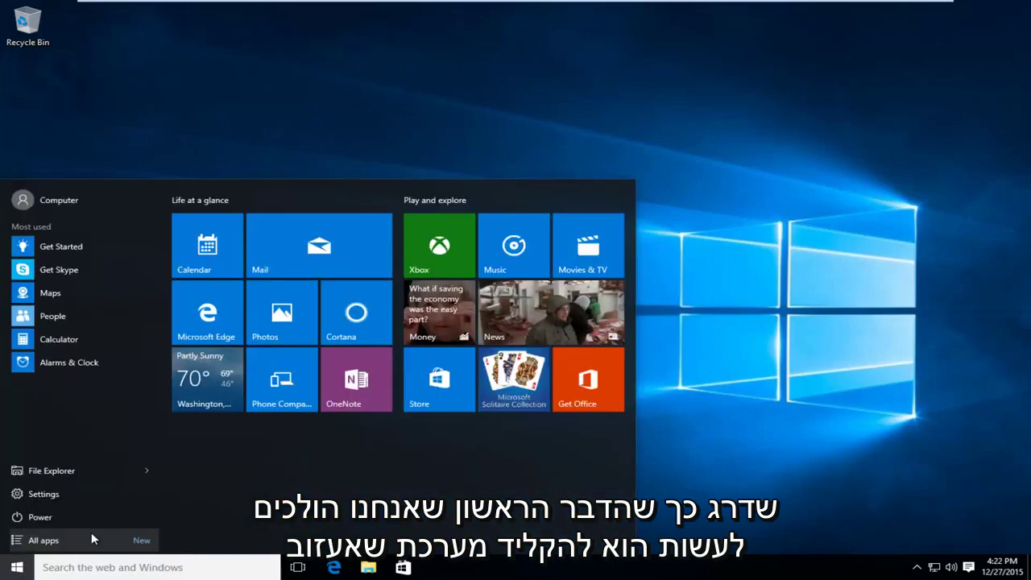
pyautogui.write('system')
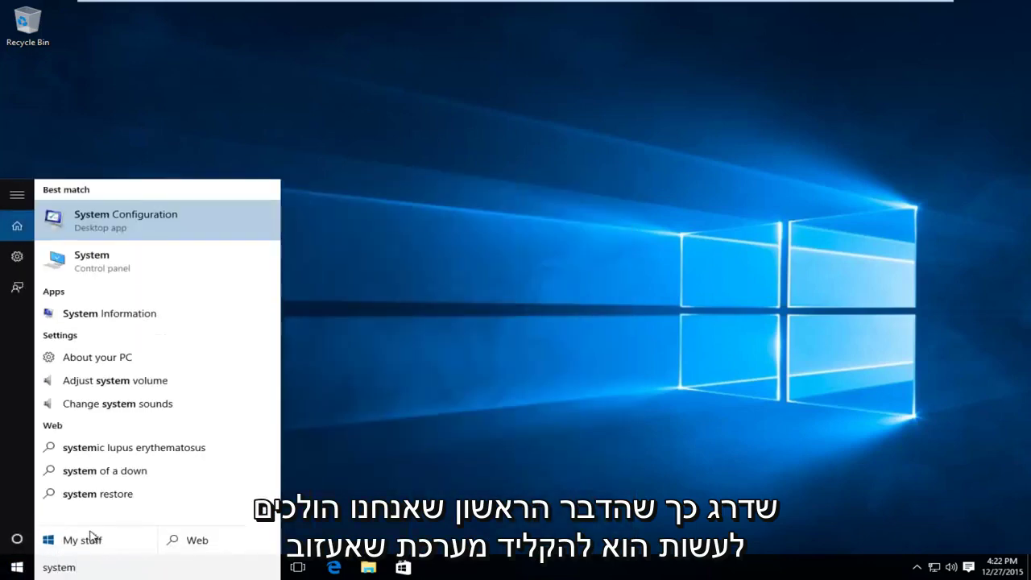
pyautogui.click(84, 263)
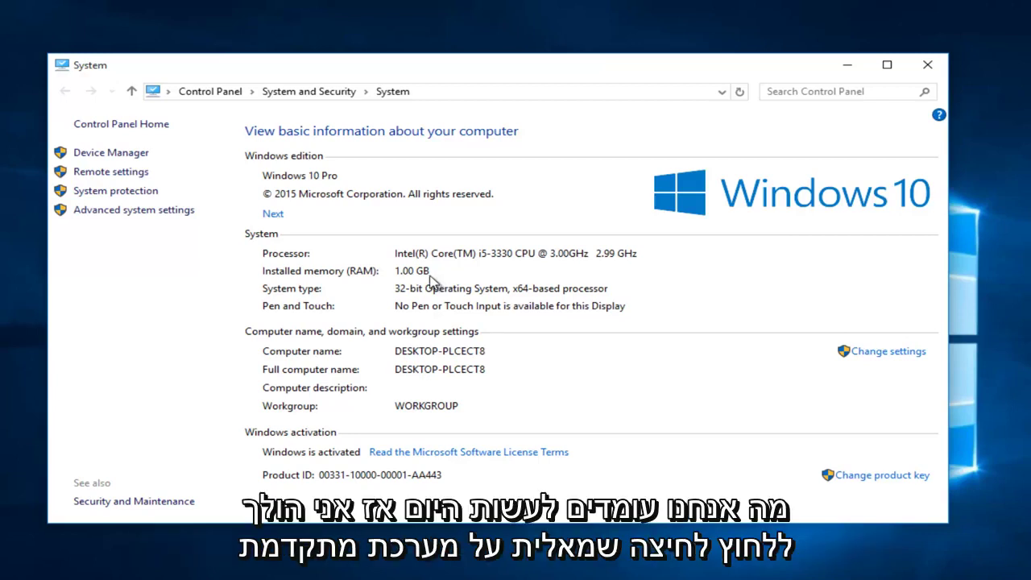
# Open Advanced system settings, then Performance Options' Advanced tab showing the 1728 MB paging file.
pyautogui.click(105, 213)
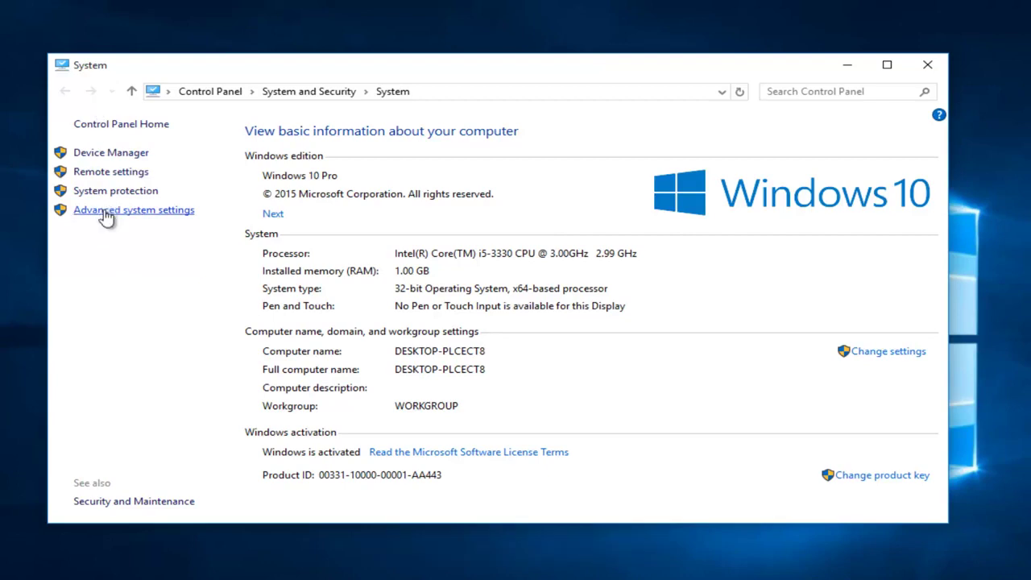
pyautogui.moveTo(129, 98); pyautogui.dragTo(369, 114)
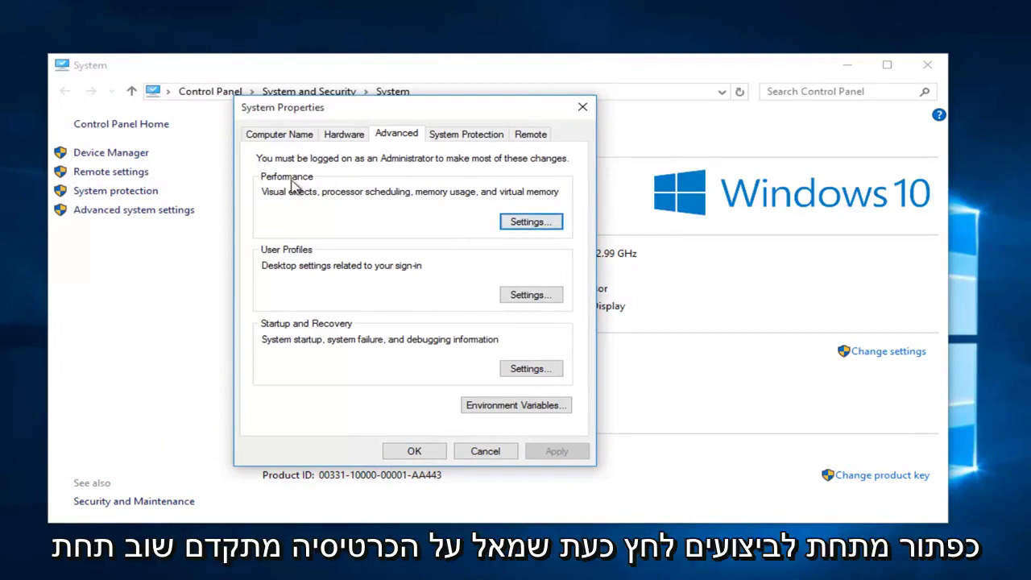
pyautogui.click(516, 224)
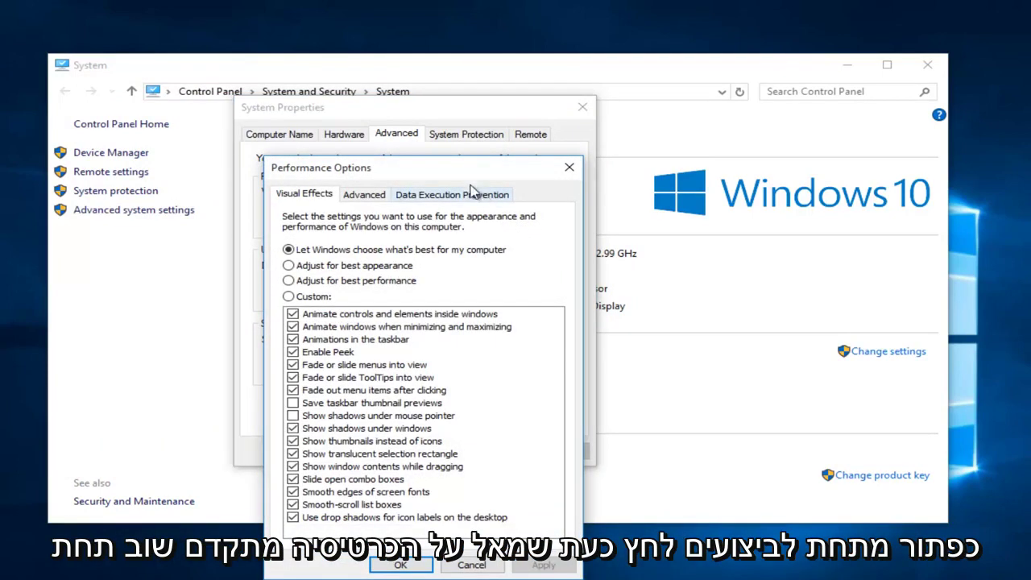
pyautogui.moveTo(460, 176); pyautogui.dragTo(463, 118)
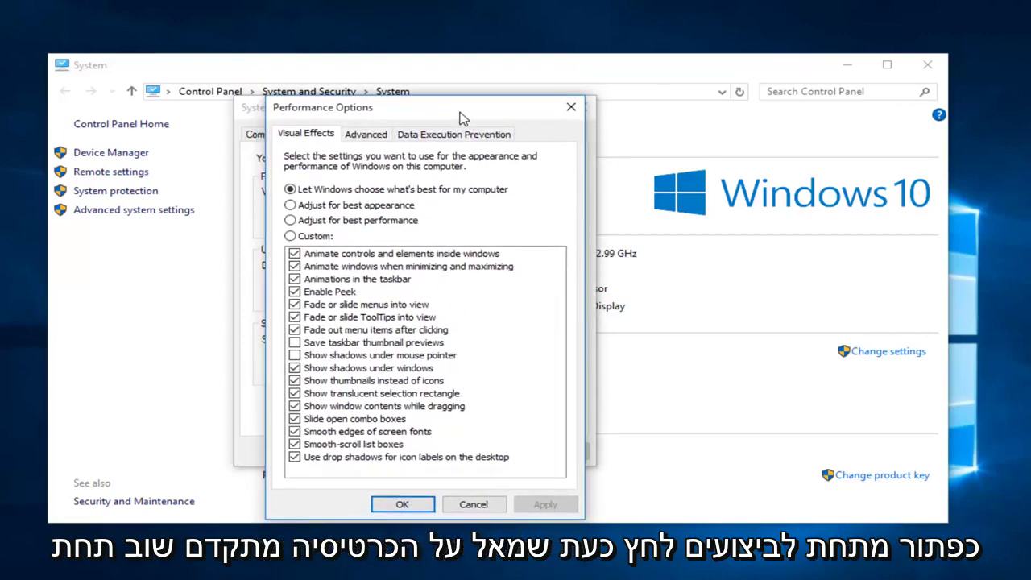
pyautogui.click(365, 139)
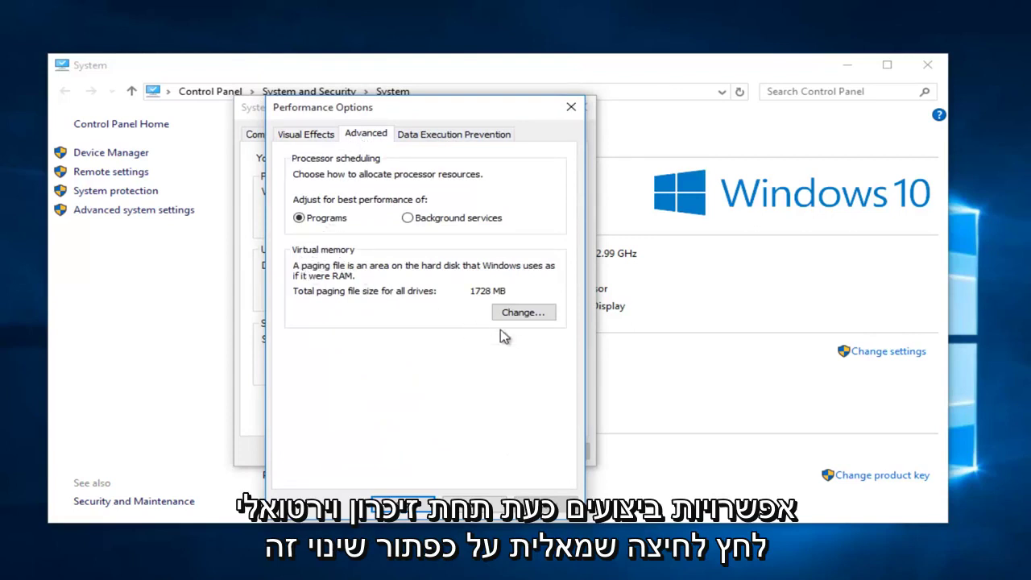
# In Virtual Memory, turn off automatic paging file management and choose Custom size for C:.
pyautogui.click(520, 314)
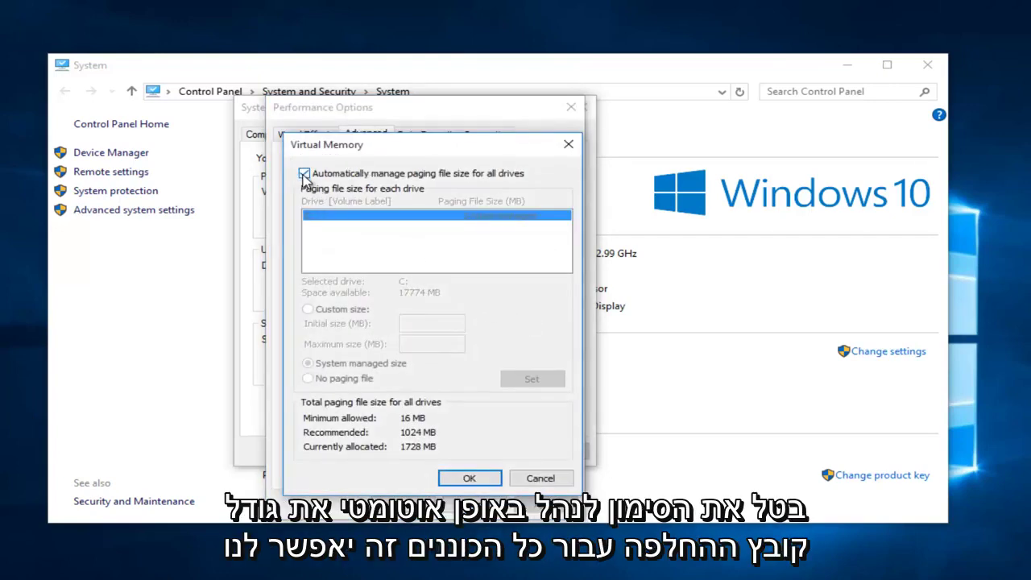
pyautogui.click(304, 174)
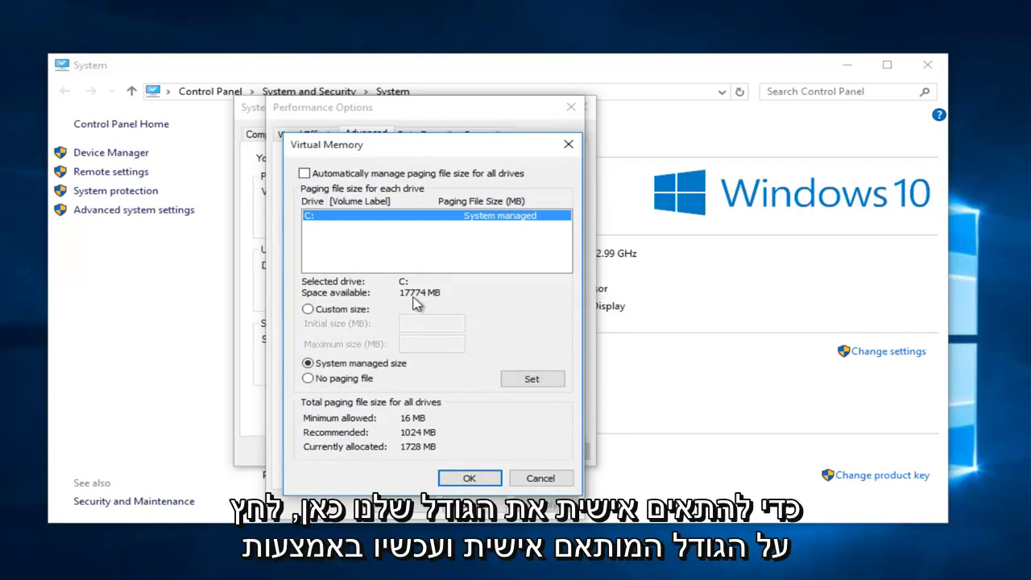
pyautogui.click(307, 311)
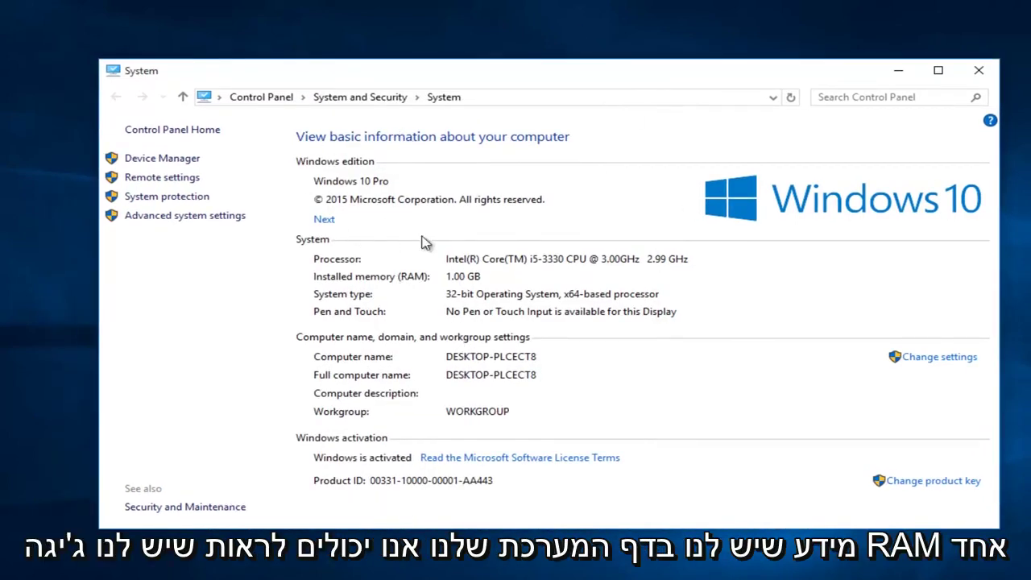
# Nudge the System window up and right, then start a Windows search typing 'privacy'.
pyautogui.moveTo(487, 85); pyautogui.dragTo(483, 77)
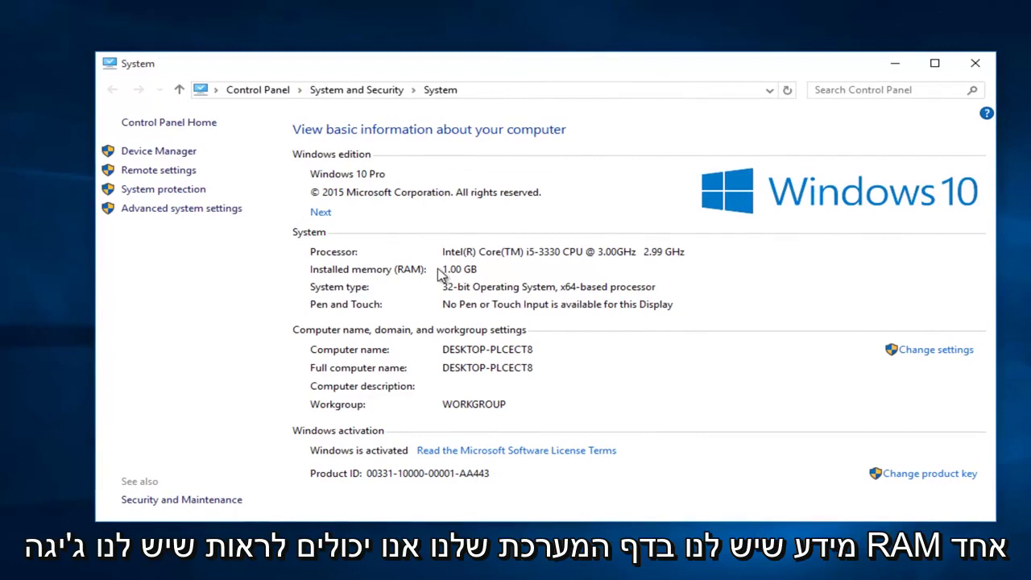
pyautogui.moveTo(338, 72); pyautogui.dragTo(361, 59)
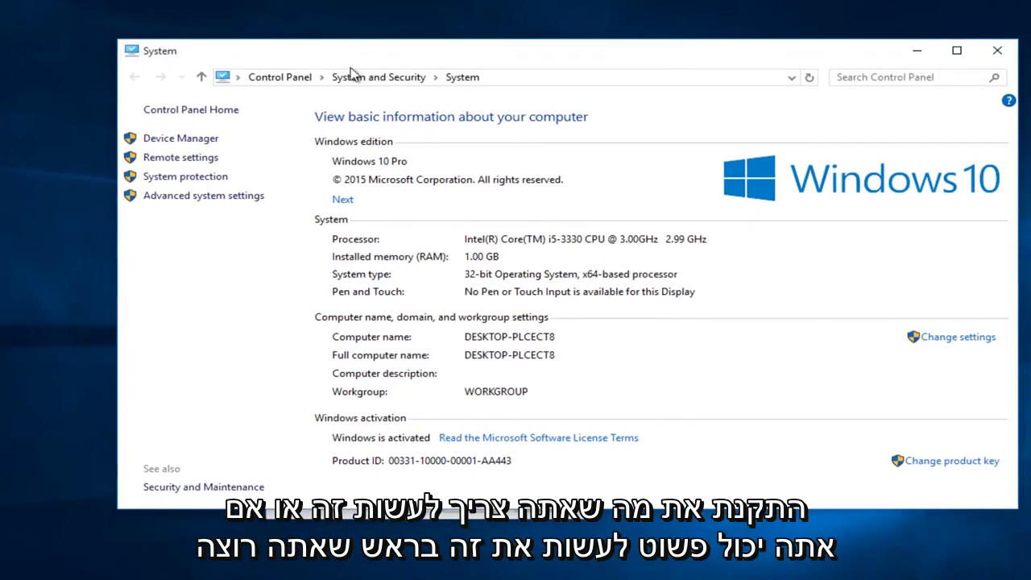
pyautogui.press('super')
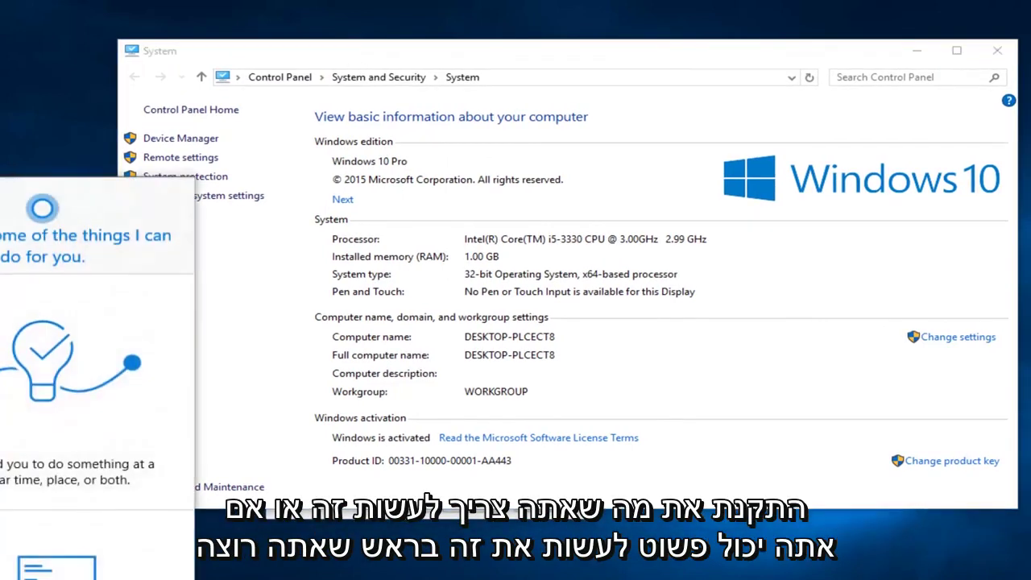
pyautogui.write('privacy')
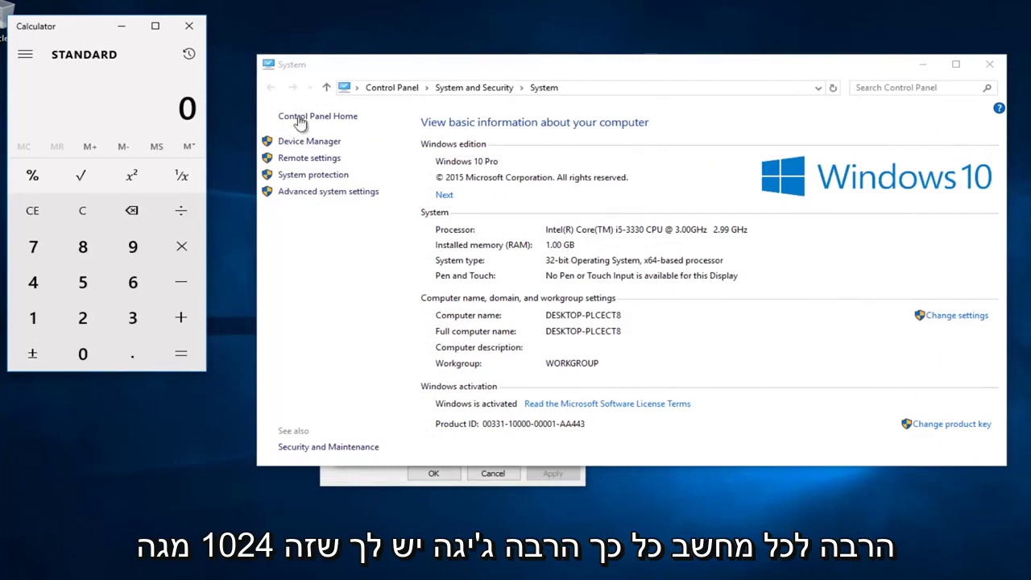
# Compute 1024 × 1.5 = 1,536 in Calculator, then bring Virtual Memory back to front.
pyautogui.write('1025')
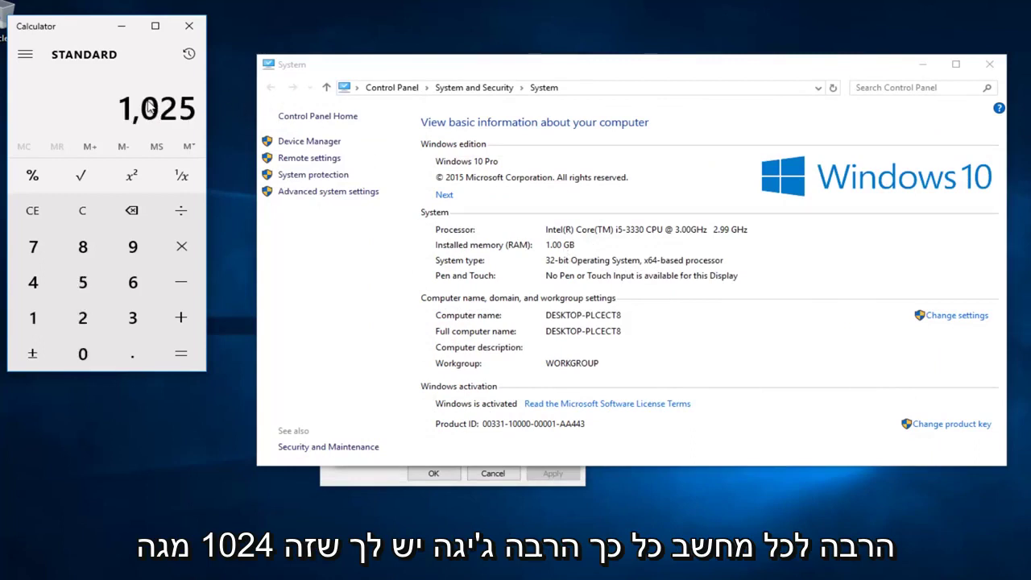
pyautogui.press('BackSpace')
pyautogui.write('4')
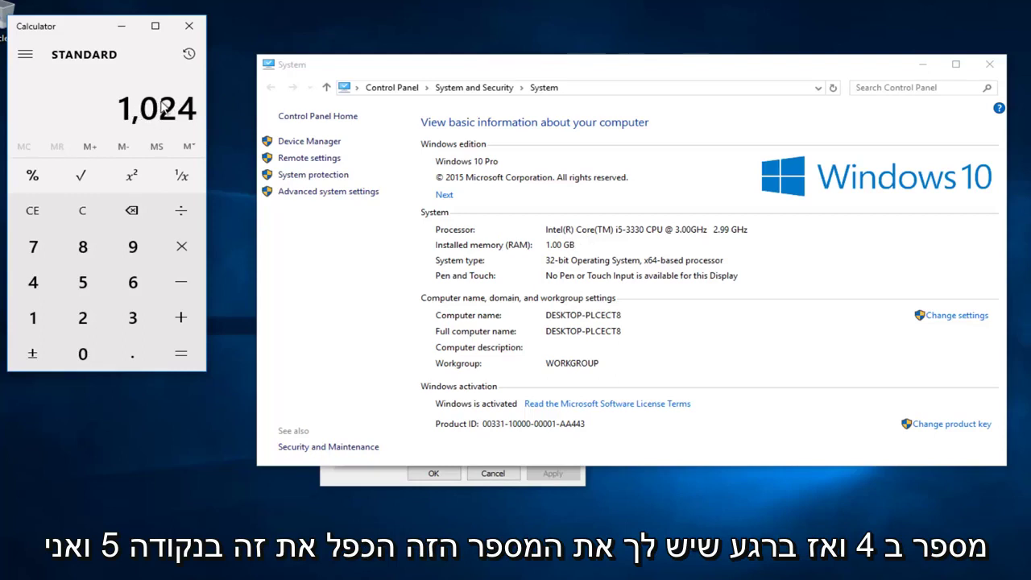
pyautogui.press('*')
pyautogui.write('1.5')
pyautogui.press('Return')
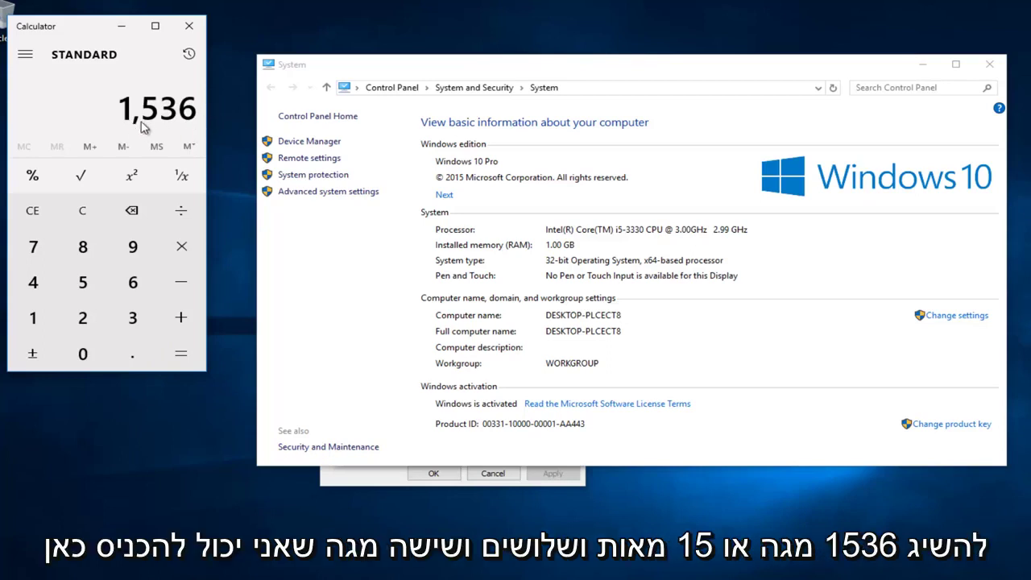
pyautogui.click(348, 478)
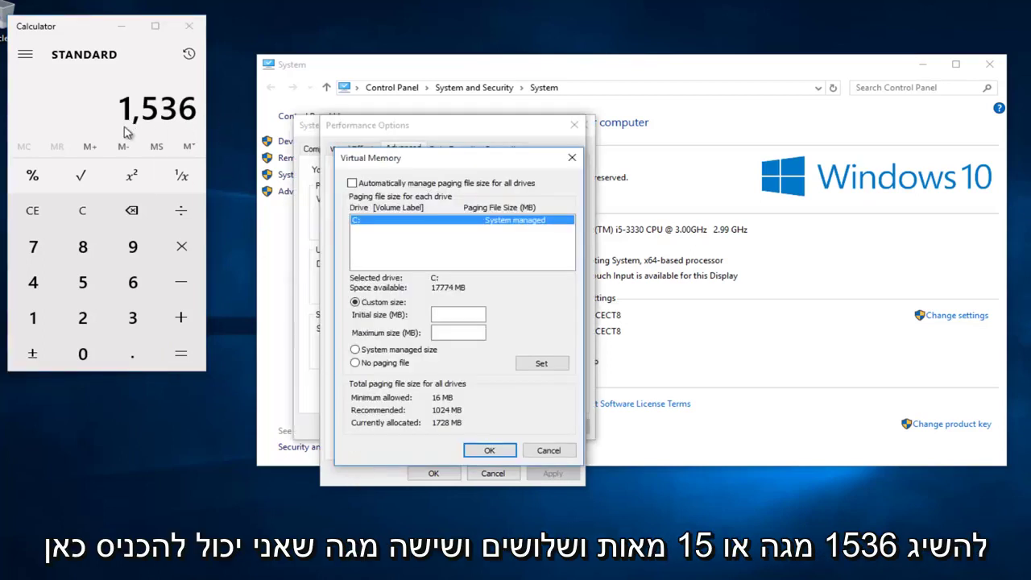
# Enter 1536 MB as both initial and maximum paging file size for C: and set it.
pyautogui.click(459, 315)
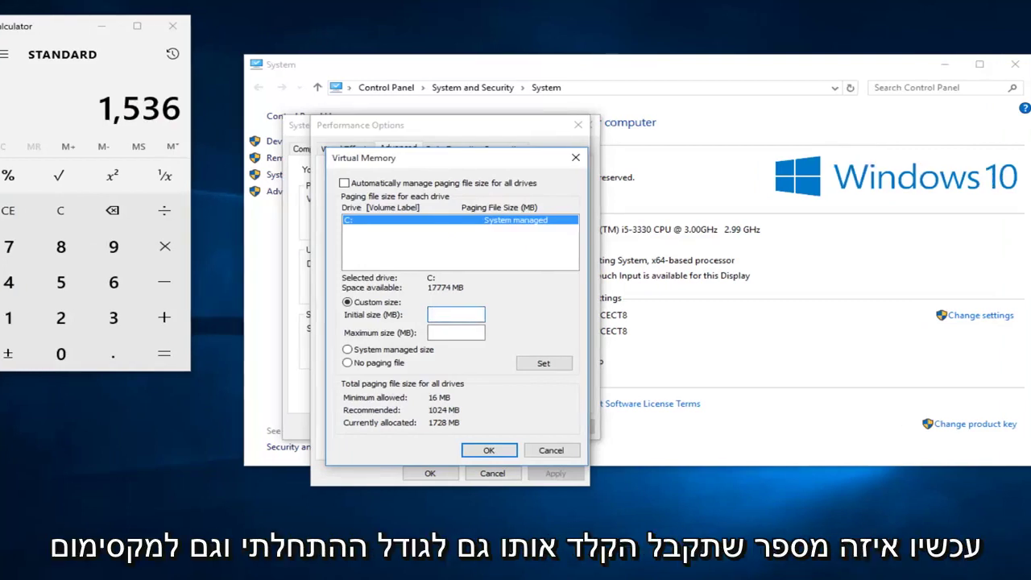
pyautogui.write('1536')
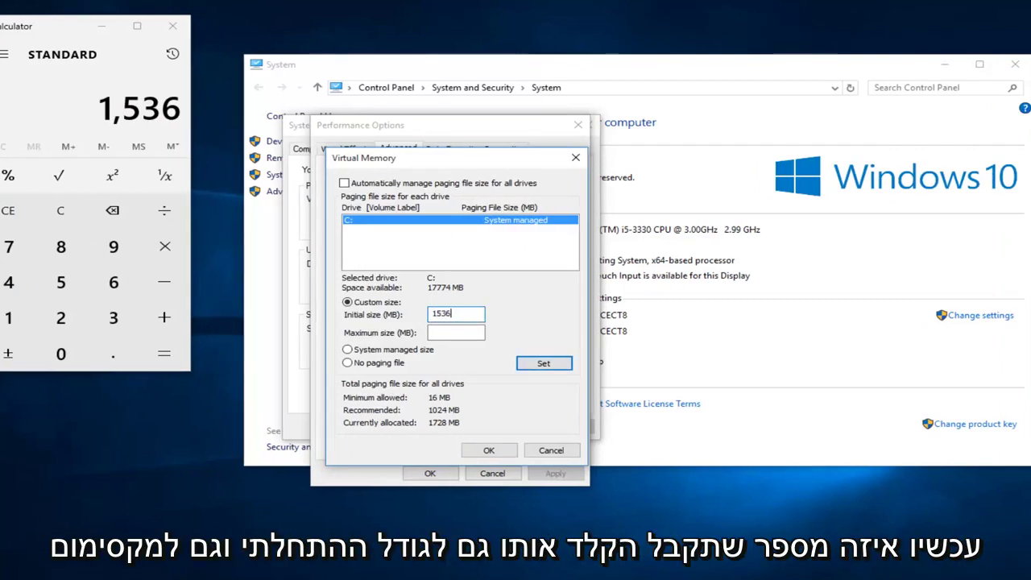
pyautogui.click(445, 333)
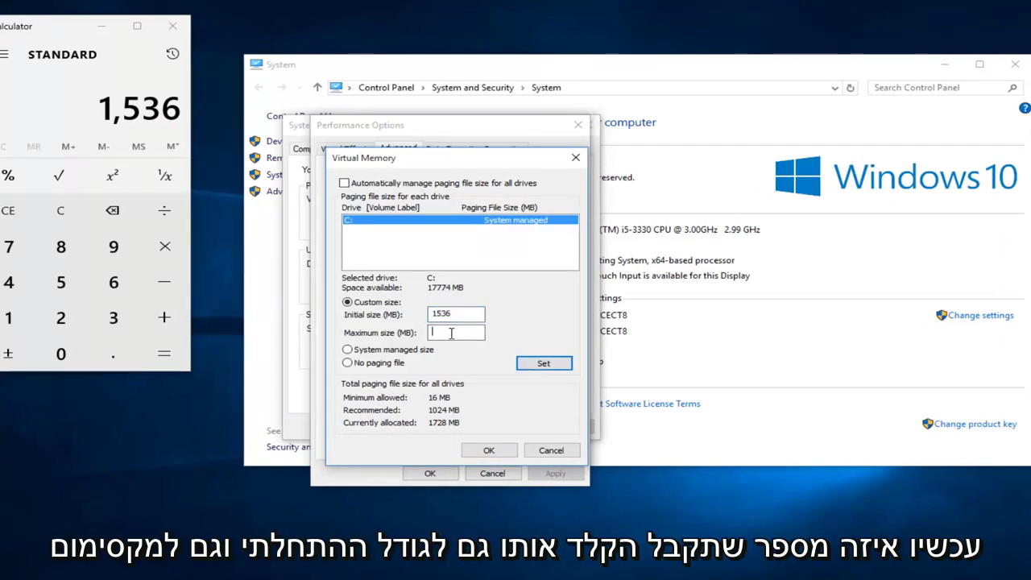
pyautogui.write('1536')
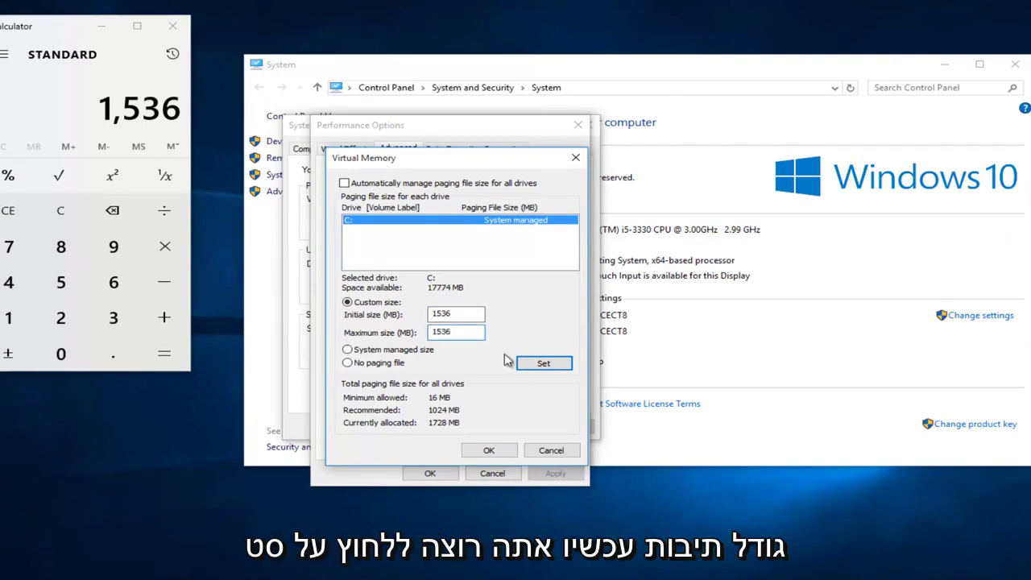
pyautogui.click(537, 365)
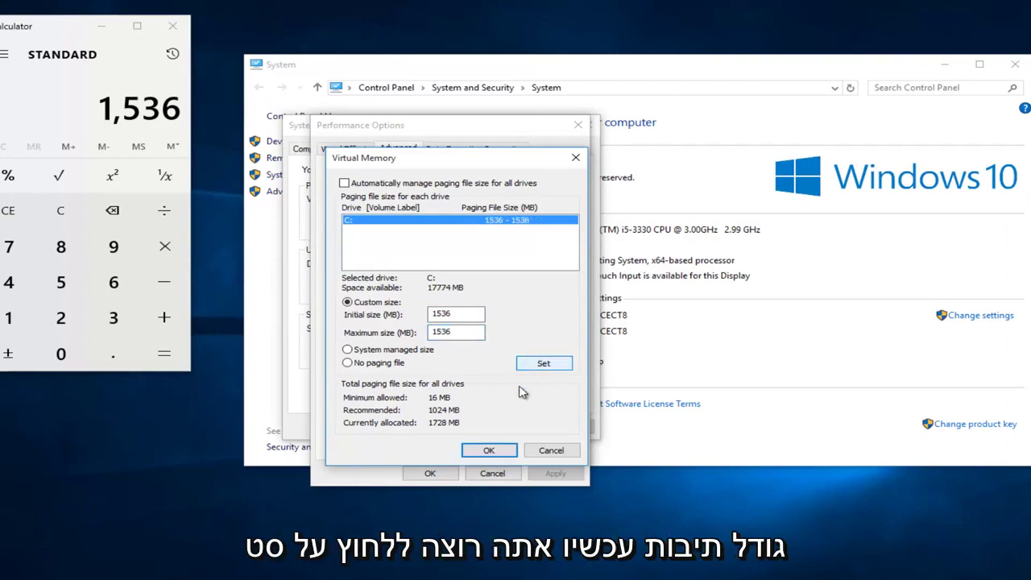
pyautogui.click(543, 363)
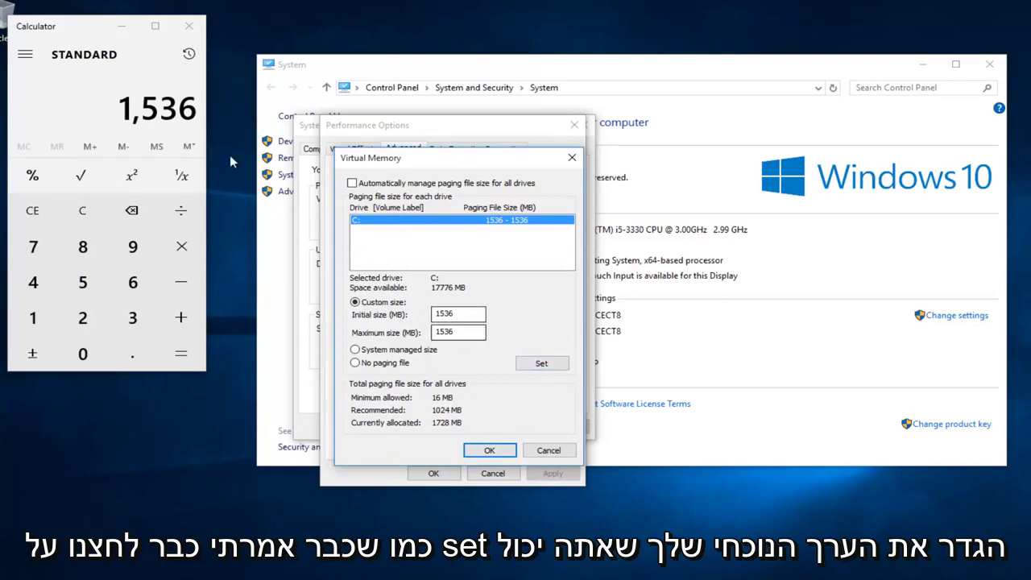
# Close Calculator, confirm the new virtual memory settings, and acknowledge the restart notice.
pyautogui.click(189, 26)
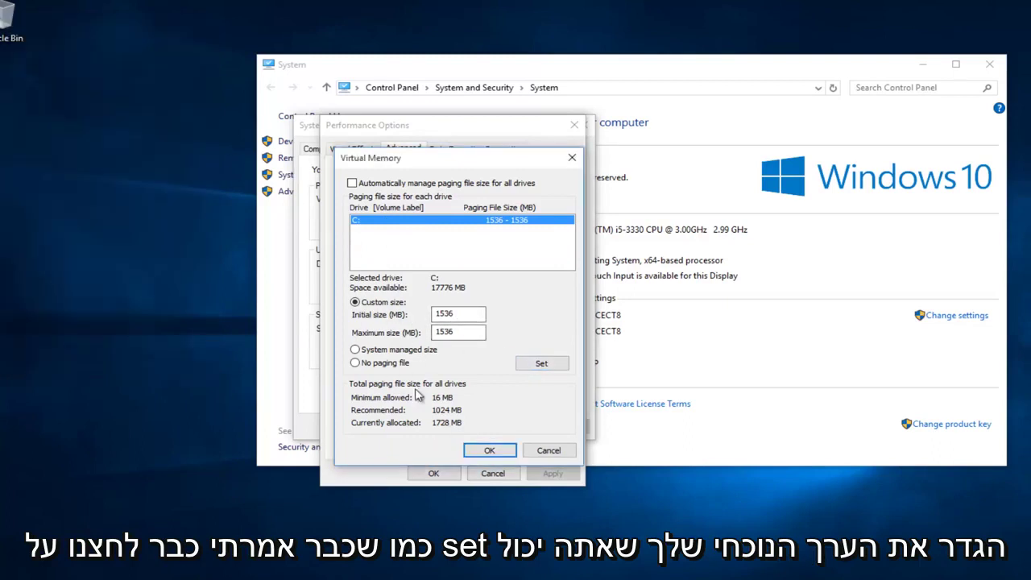
pyautogui.click(492, 452)
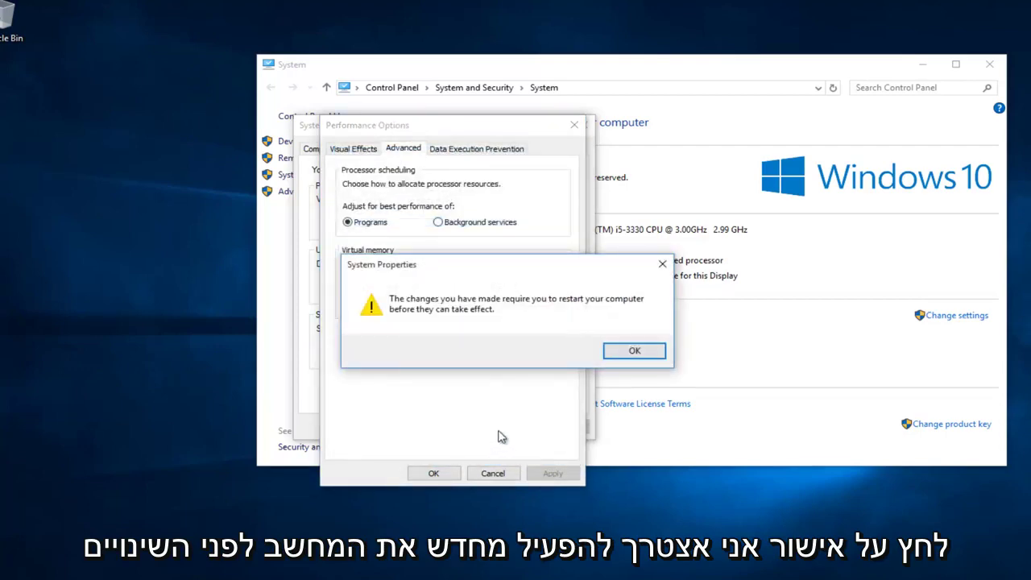
pyautogui.click(634, 353)
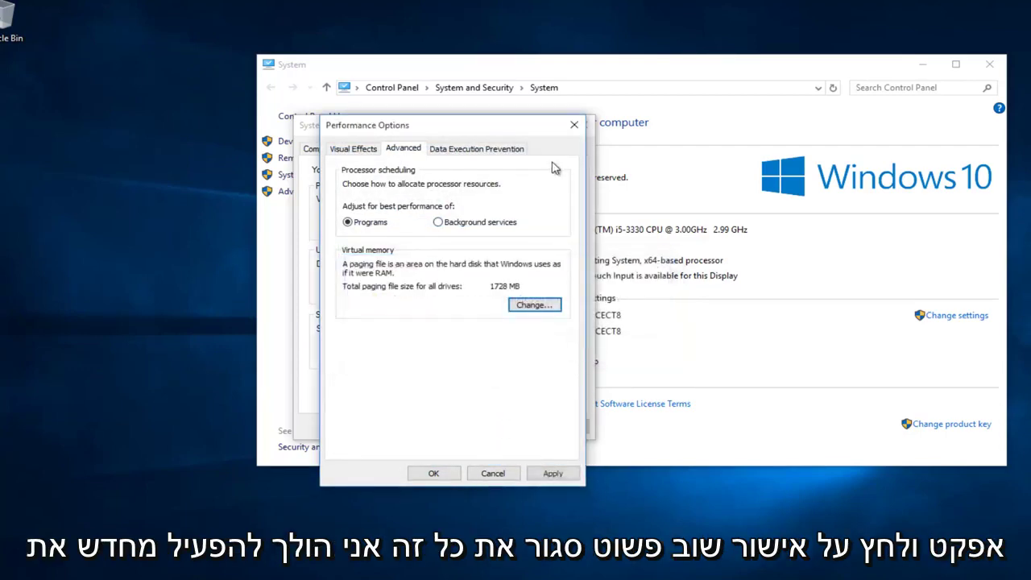
# Close Performance Options, System Properties and the System window.
pyautogui.click(574, 128)
pyautogui.click(587, 125)
pyautogui.click(989, 64)
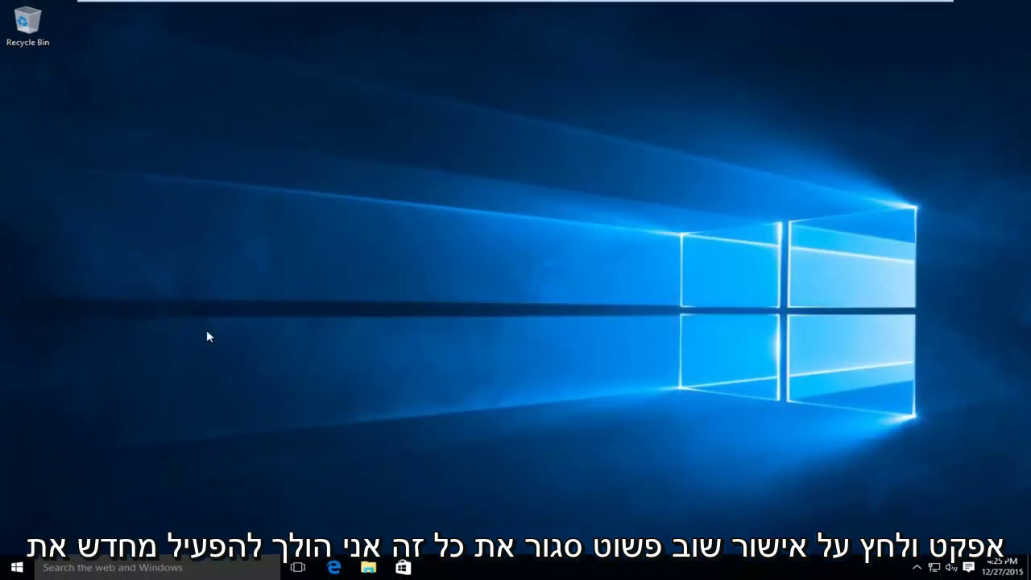
# Restart Windows, then open System Information showing 1.50 GB page file and 2.50 GB virtual memory.
pyautogui.rightClick(16, 568)
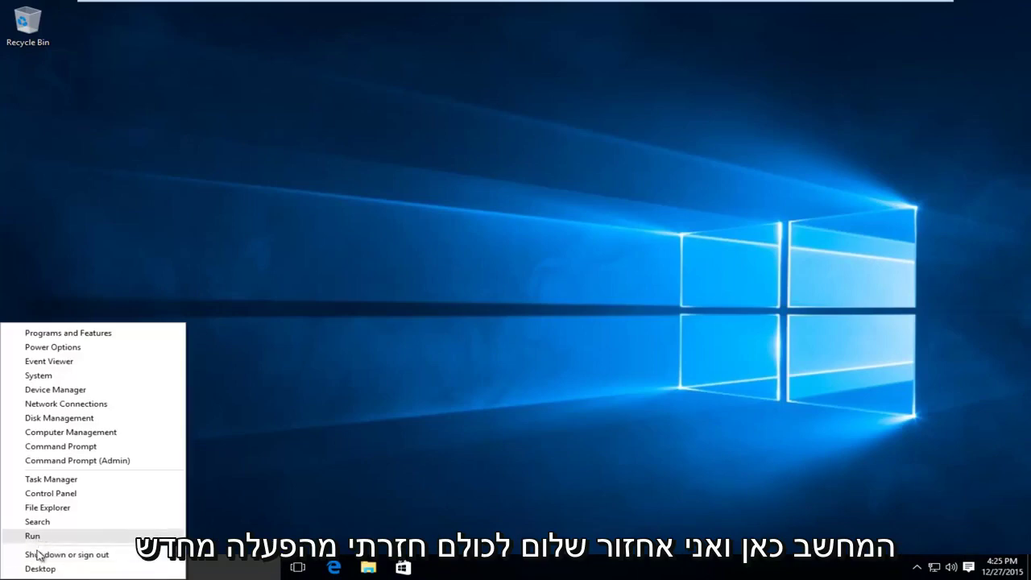
pyautogui.moveTo(48, 555)
pyautogui.click(709, 78)
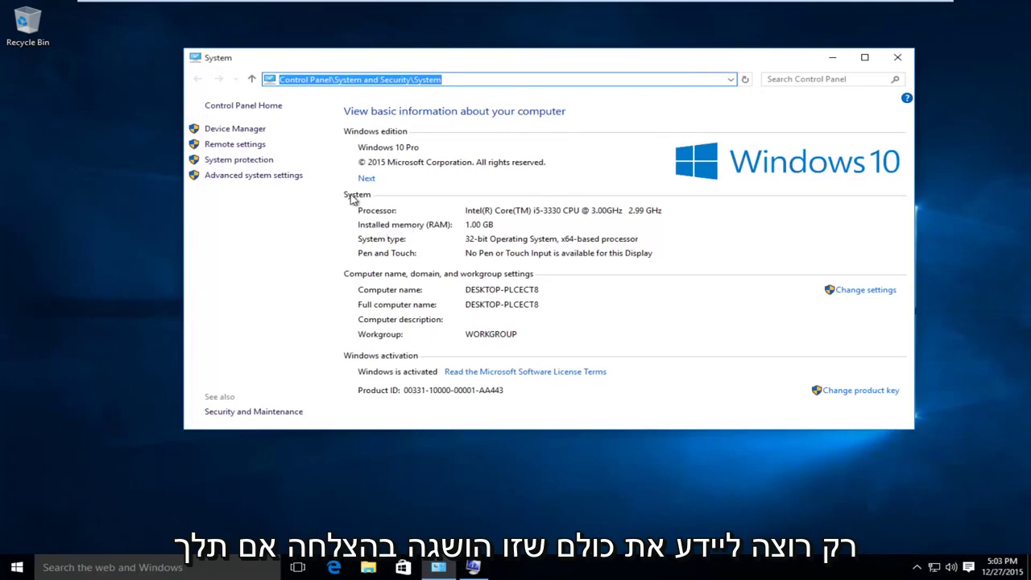
pyautogui.click(488, 79)
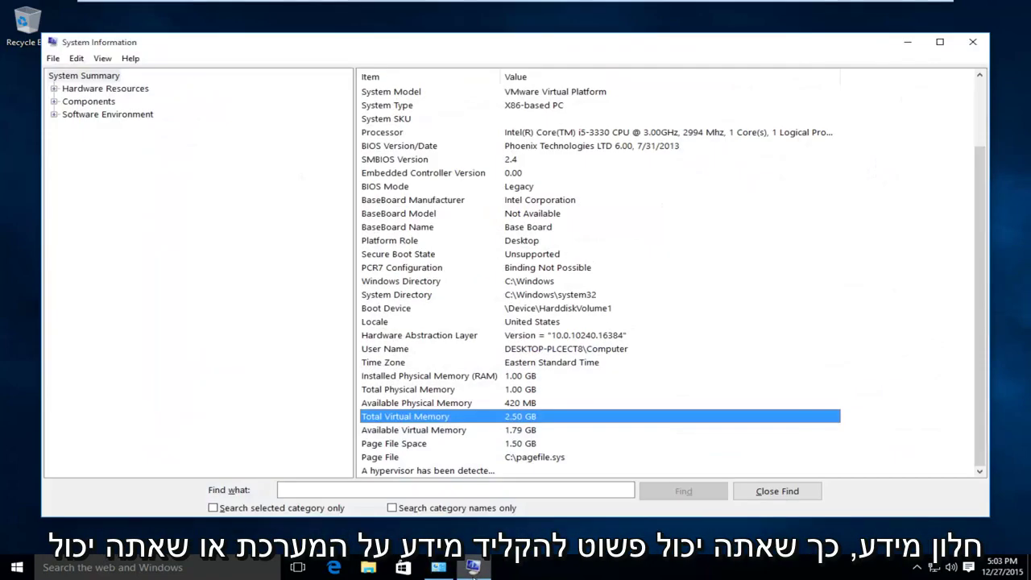
pyautogui.click(283, 443)
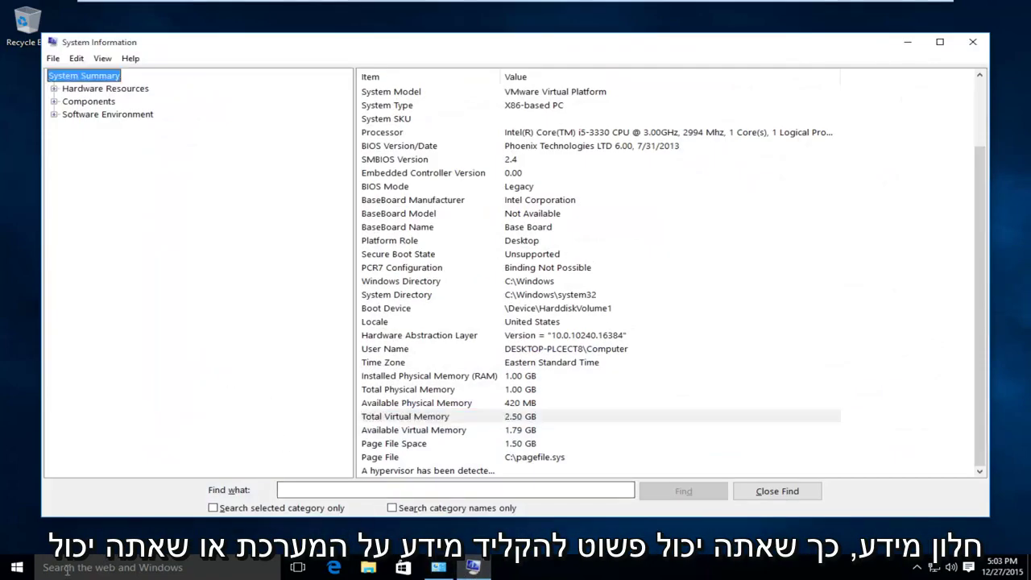
pyautogui.click(94, 572)
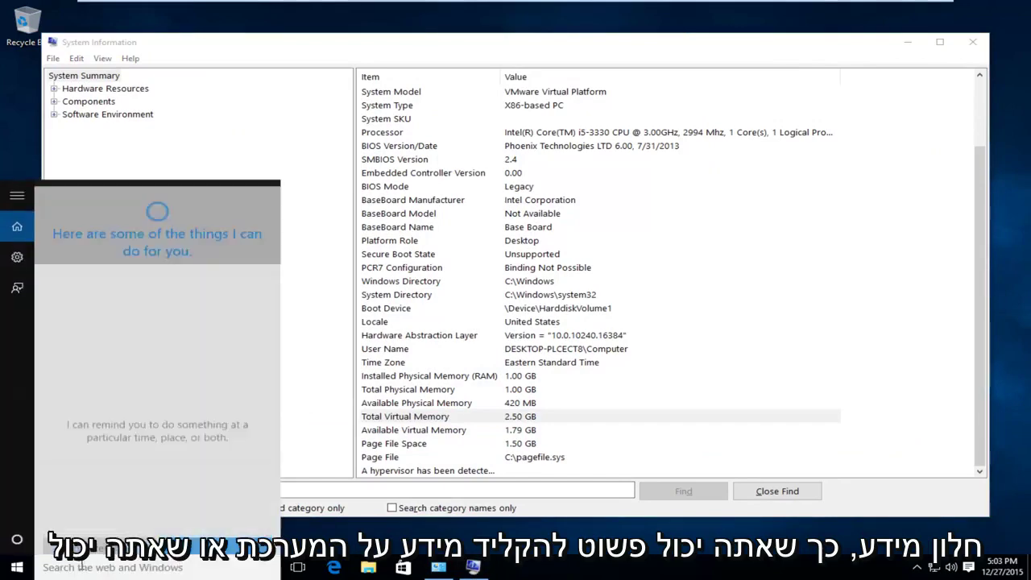
pyautogui.click(11, 570)
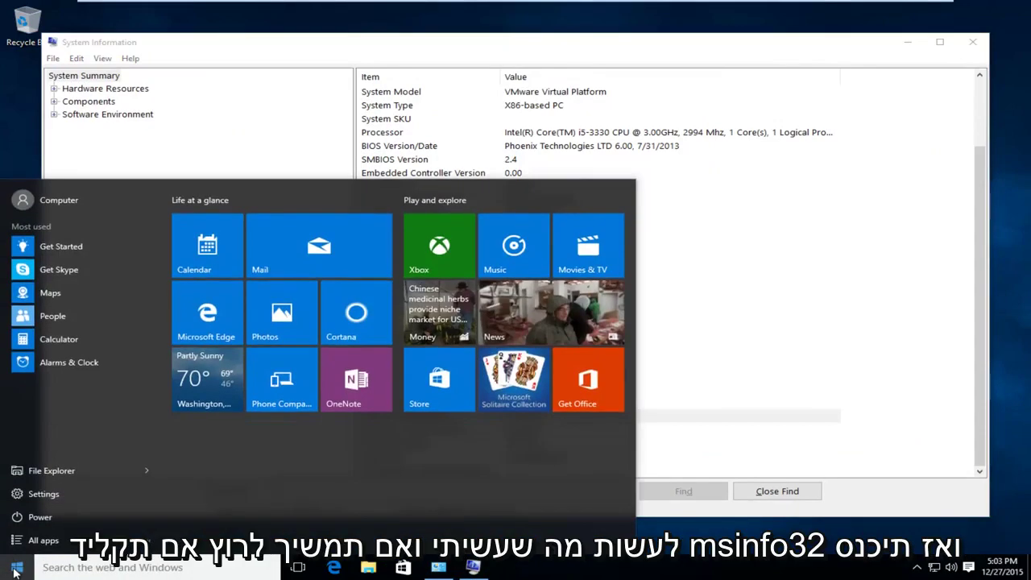
pyautogui.write('run')
pyautogui.press('Return')
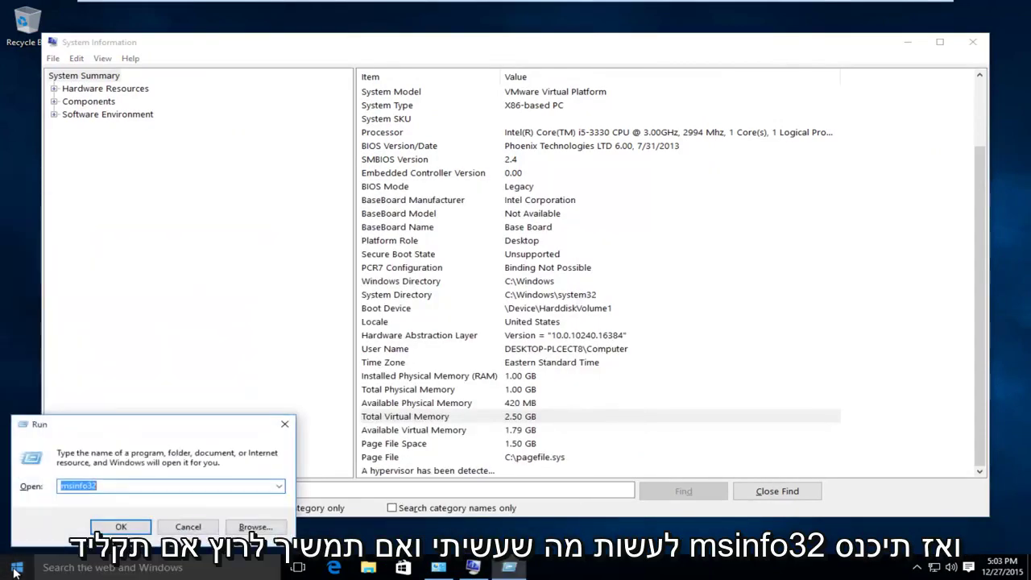
pyautogui.write('msinfo32')
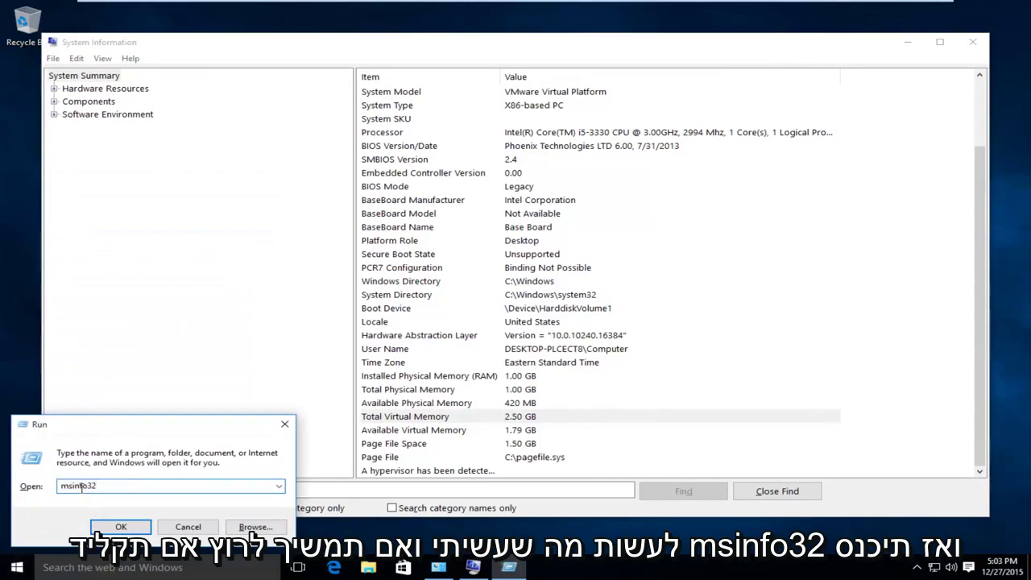
pyautogui.click(187, 528)
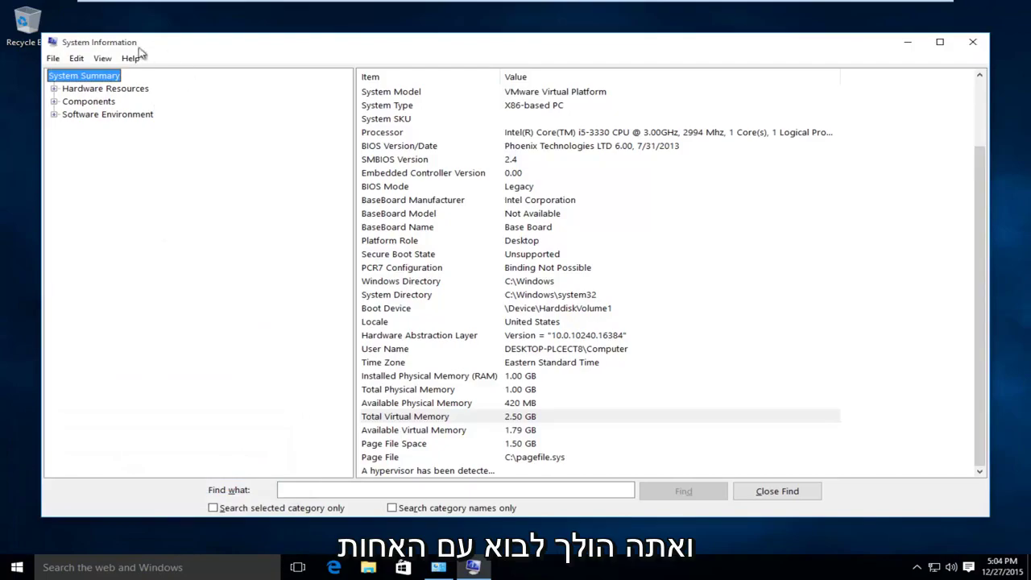
pyautogui.click(469, 323)
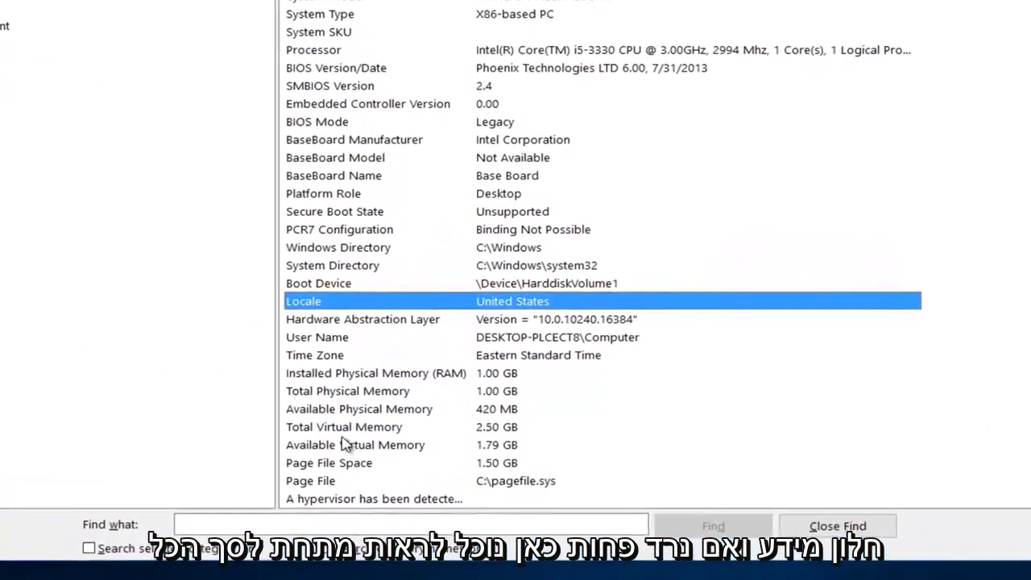
pyautogui.click(364, 425)
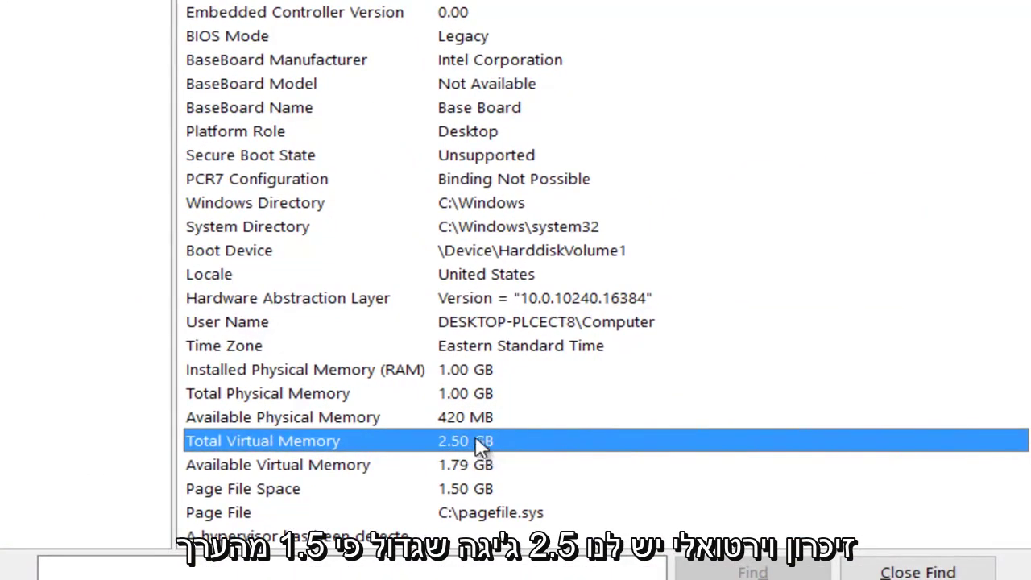
pyautogui.click(450, 372)
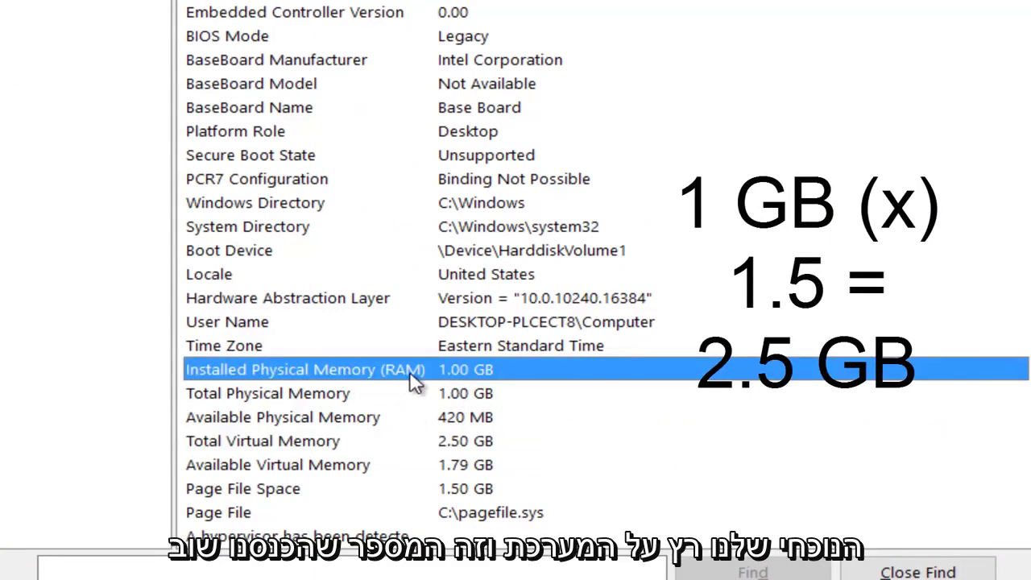
pyautogui.click(413, 441)
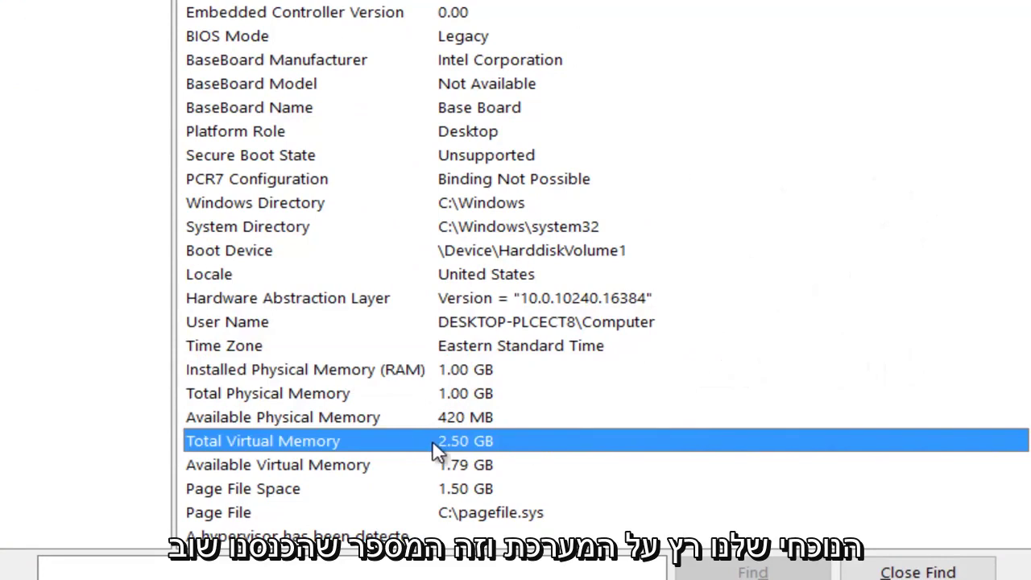